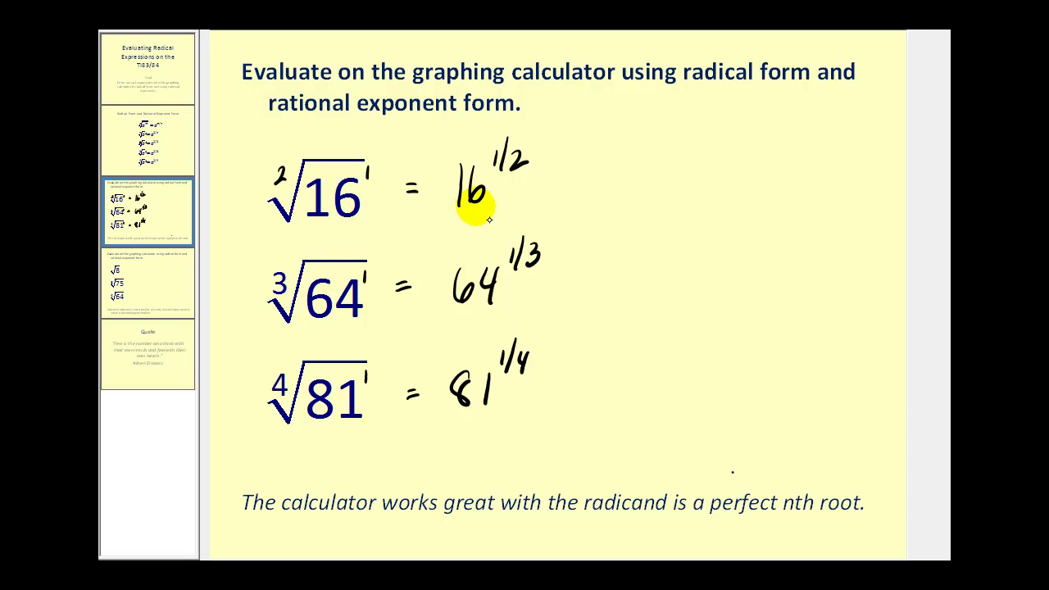
Bring up the TI-SmartView emulator beside the slide annotated with 16^(1/2), 64^(1/3) and 81^(1/4)
key(alt+Tab)
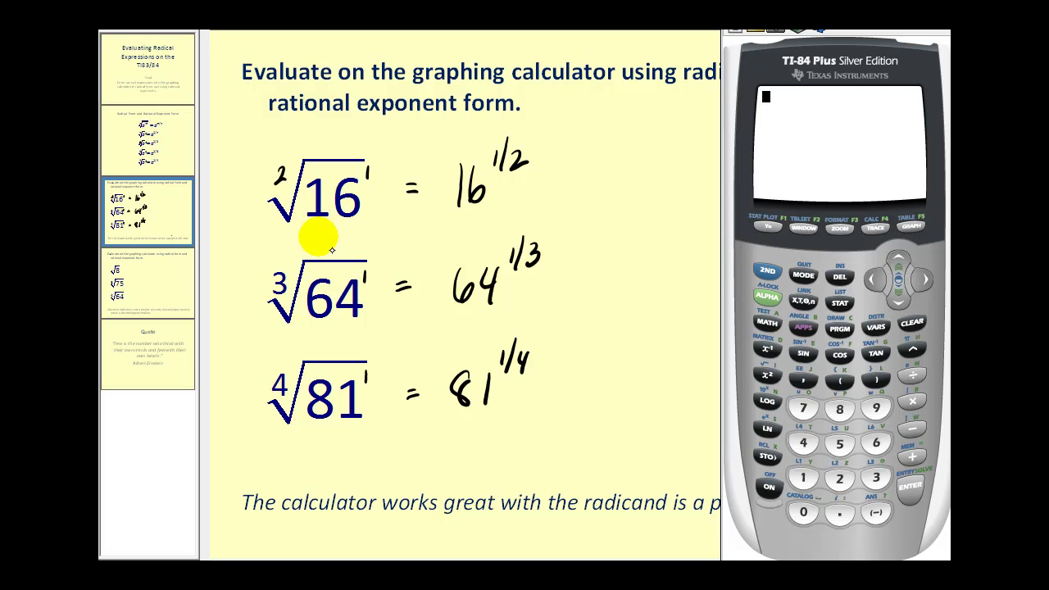
Evaluate √(16) on the calculator, getting 4
click(767, 272)
click(768, 375)
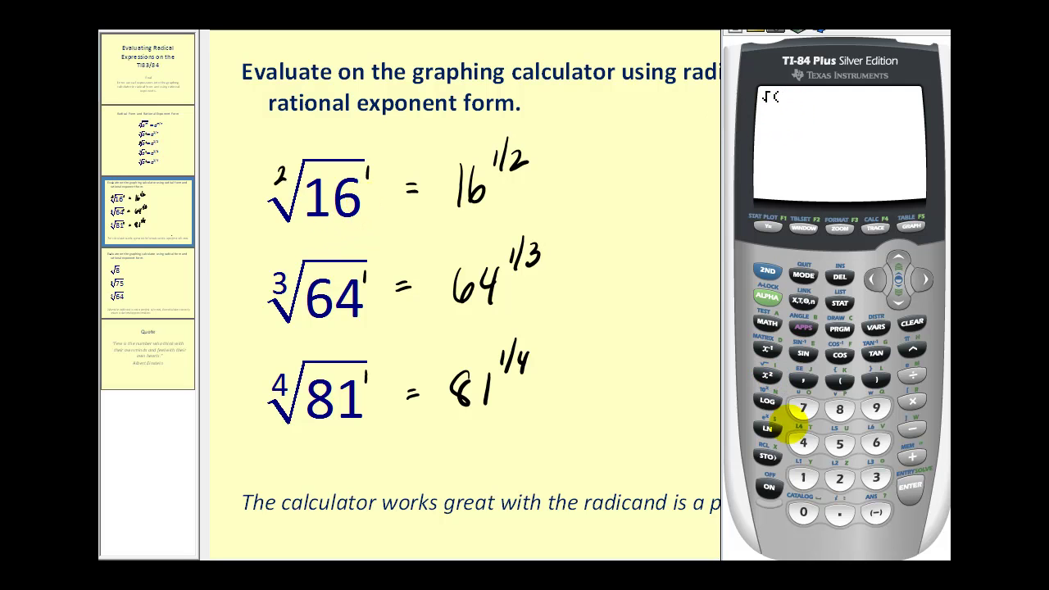
click(803, 478)
click(875, 442)
click(875, 379)
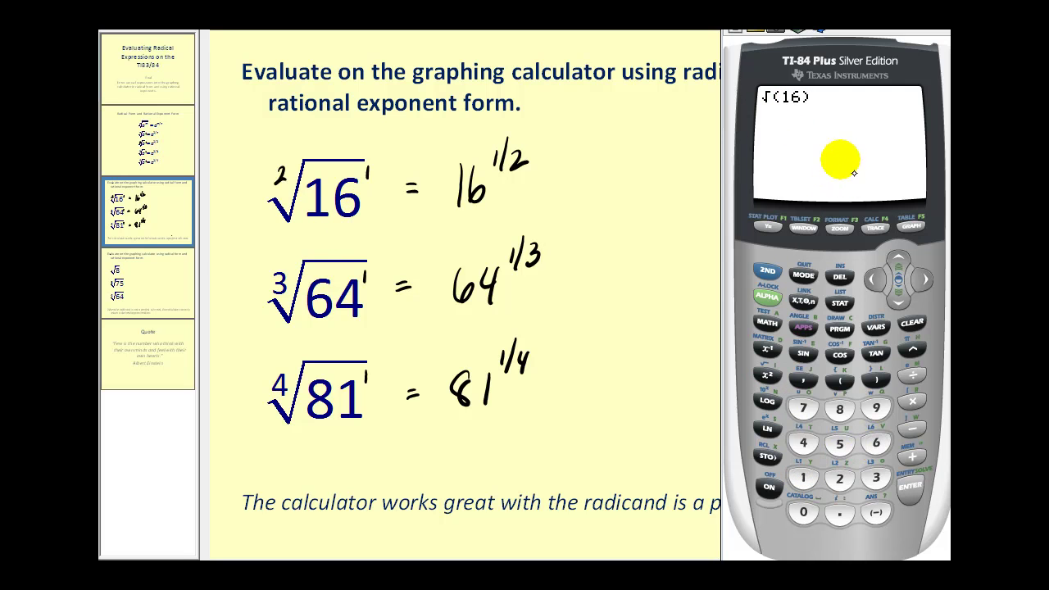
click(910, 486)
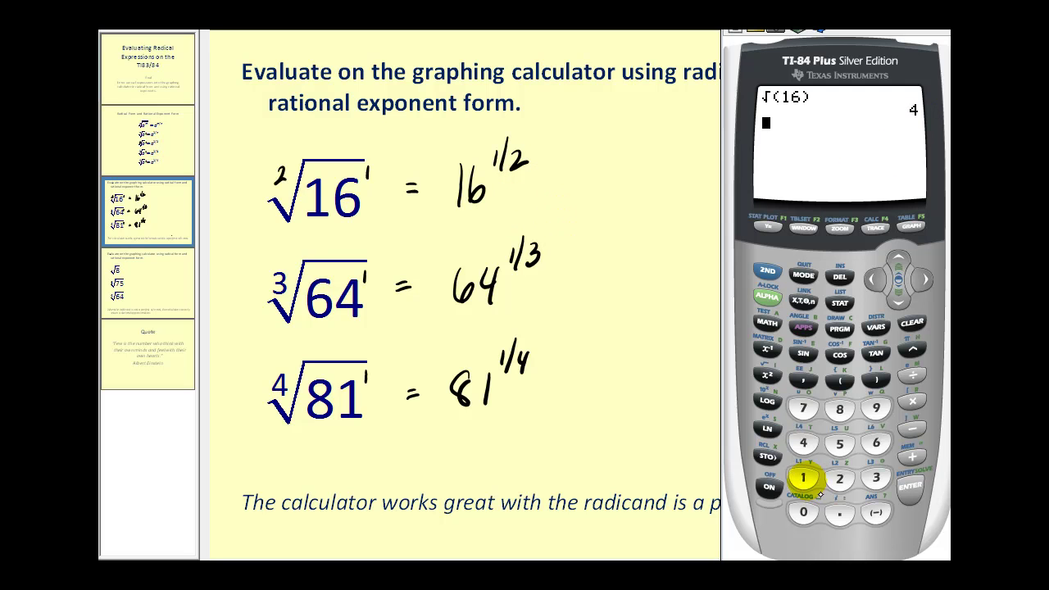
Evaluate 16^(1/2), confirming it also returns 4
click(803, 477)
click(875, 442)
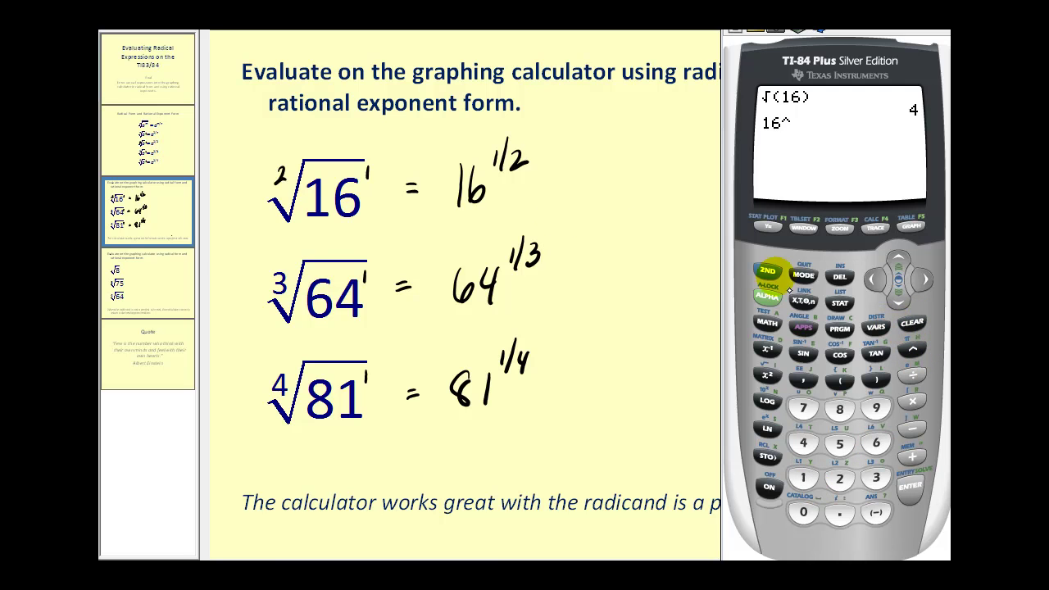
click(839, 381)
click(803, 478)
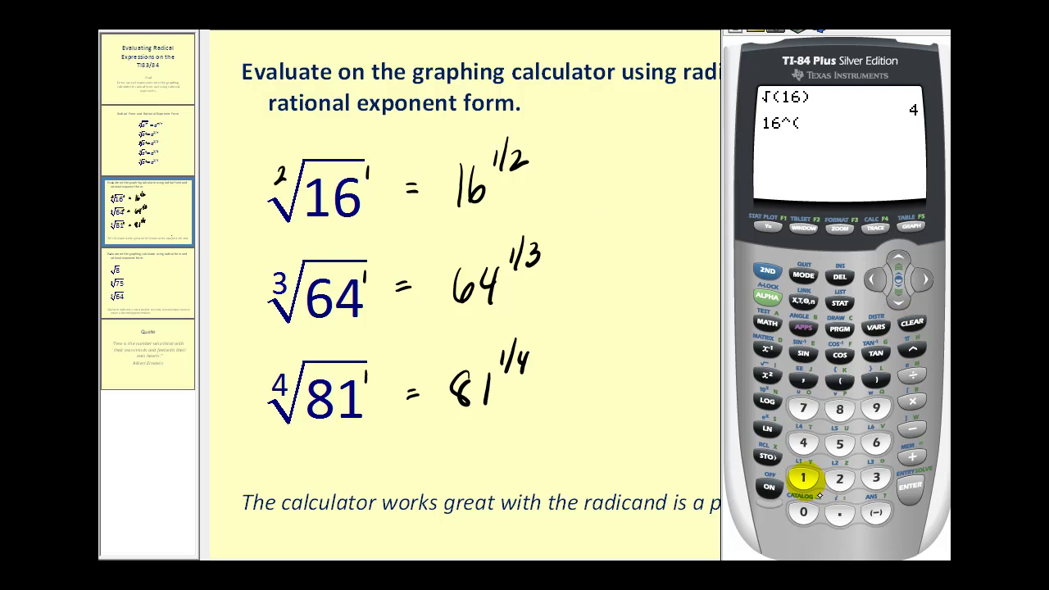
click(912, 376)
click(839, 478)
click(875, 379)
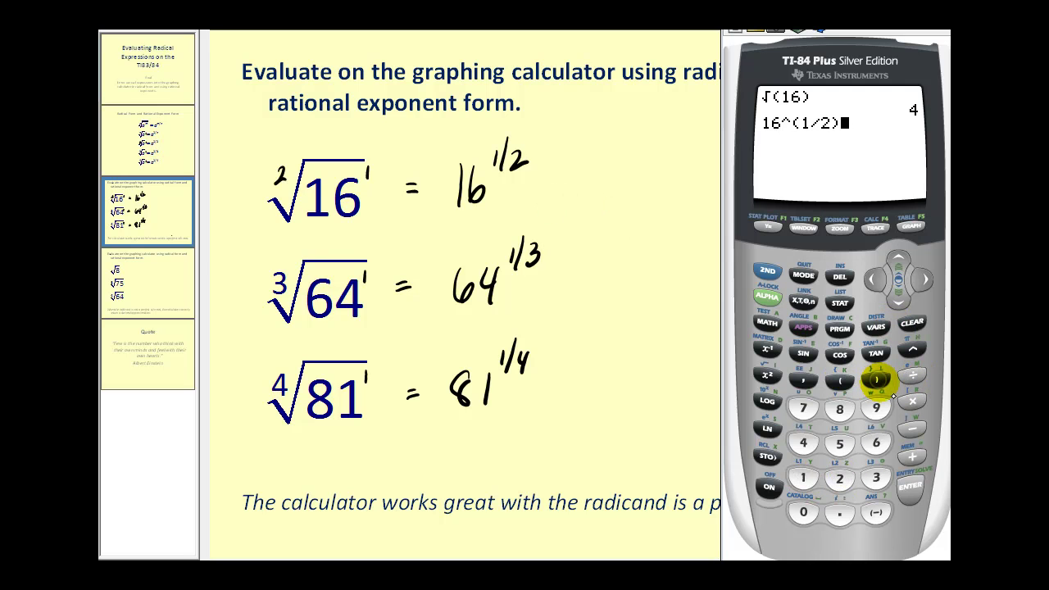
click(910, 487)
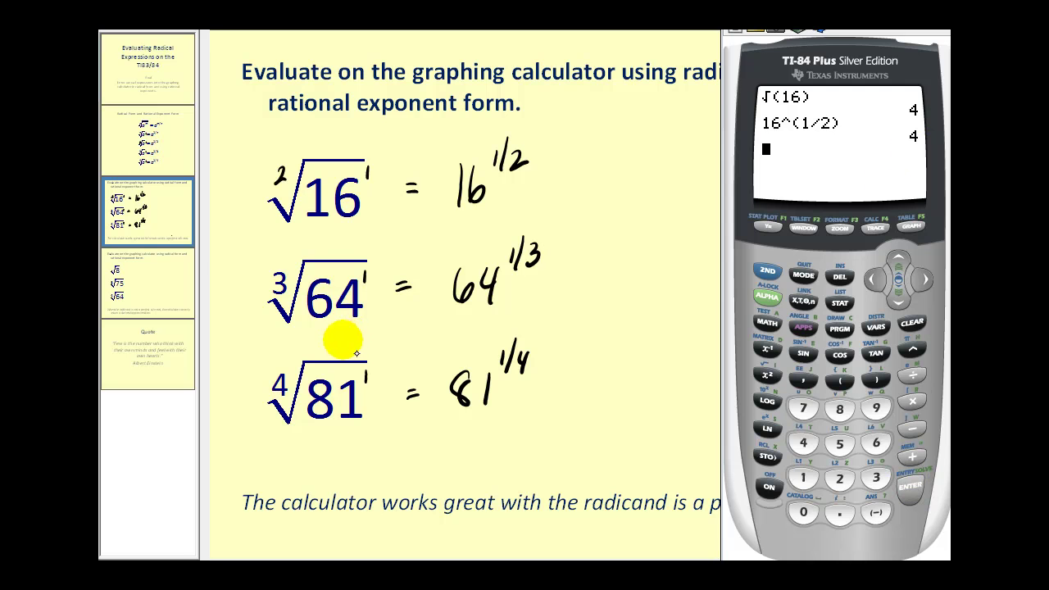
click(768, 322)
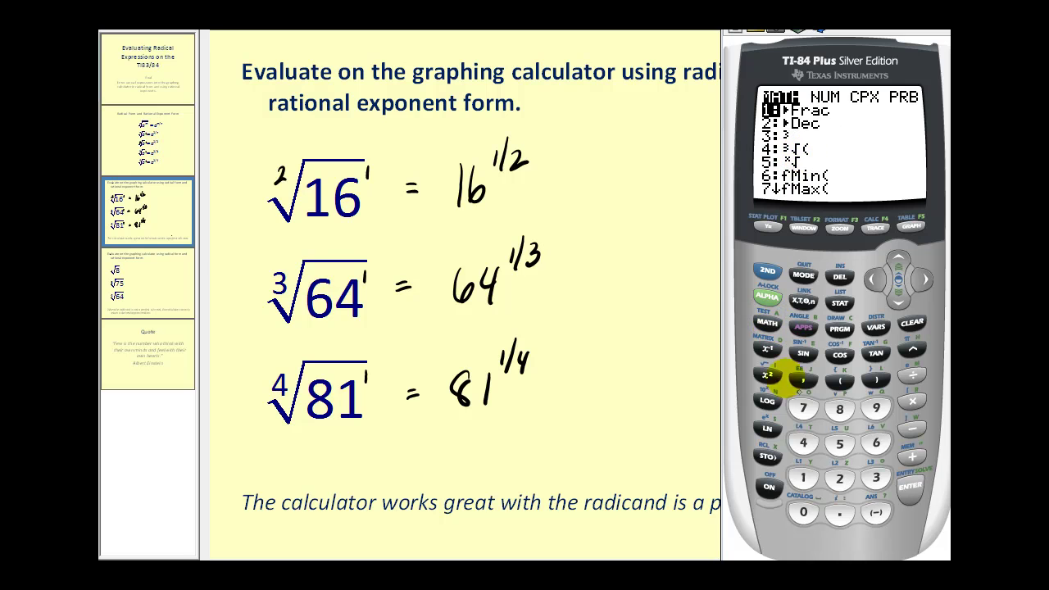
Evaluate ∛(64) using the MATH cube root, getting 4
click(803, 443)
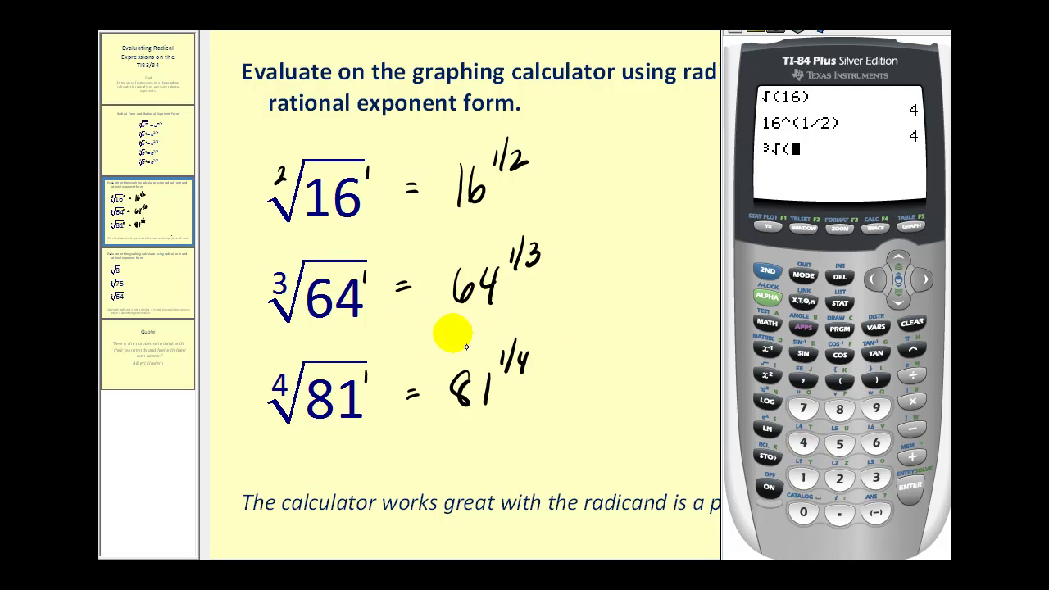
click(875, 442)
click(803, 442)
click(875, 380)
click(909, 487)
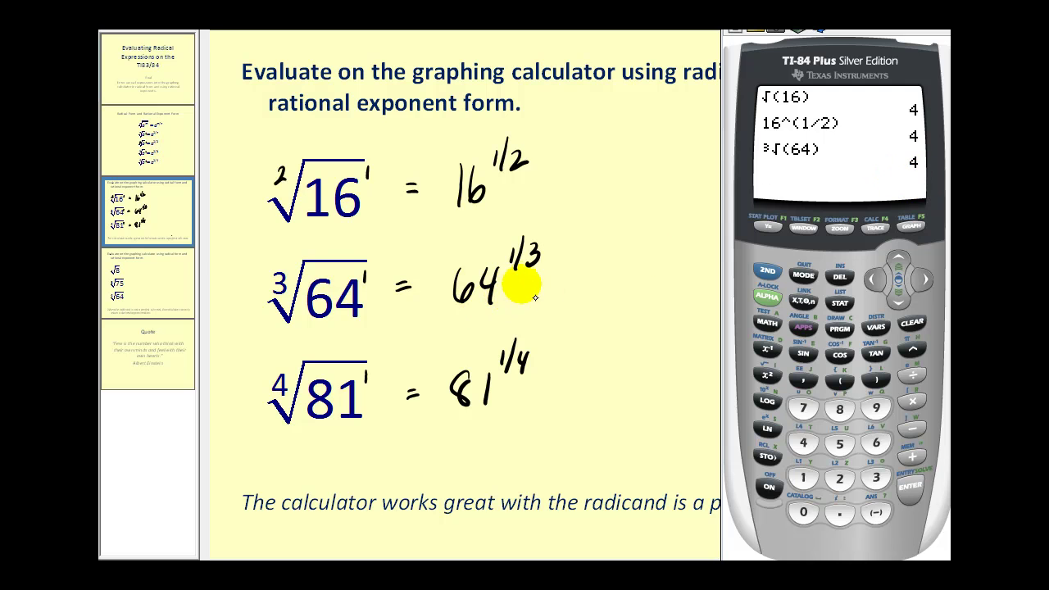
Evaluate 64^(1/3), confirming it also returns 4
click(876, 443)
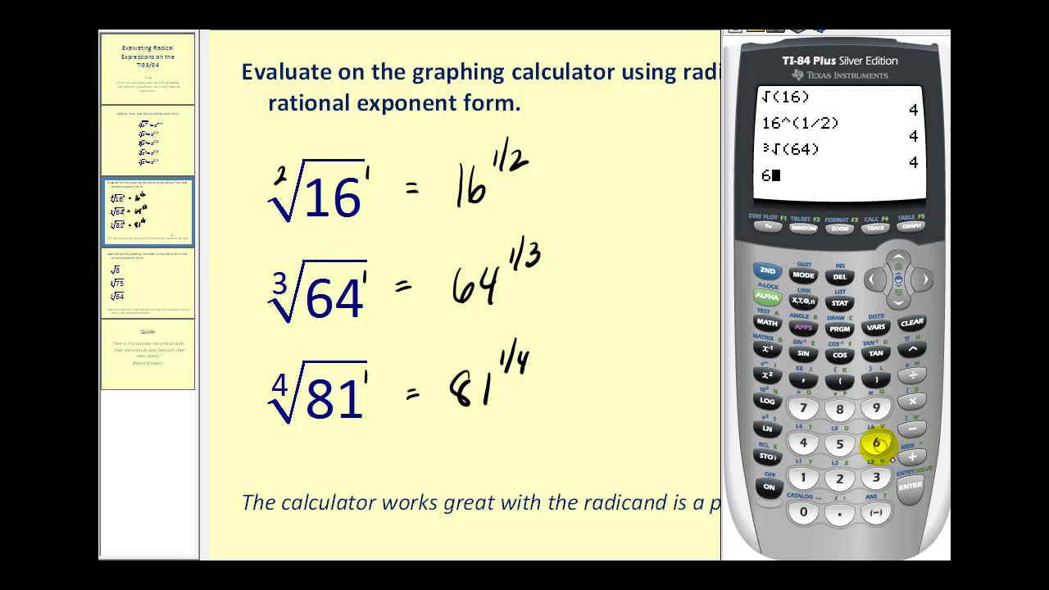
click(803, 443)
click(912, 350)
click(840, 381)
click(803, 478)
click(912, 375)
click(876, 478)
click(876, 381)
click(910, 486)
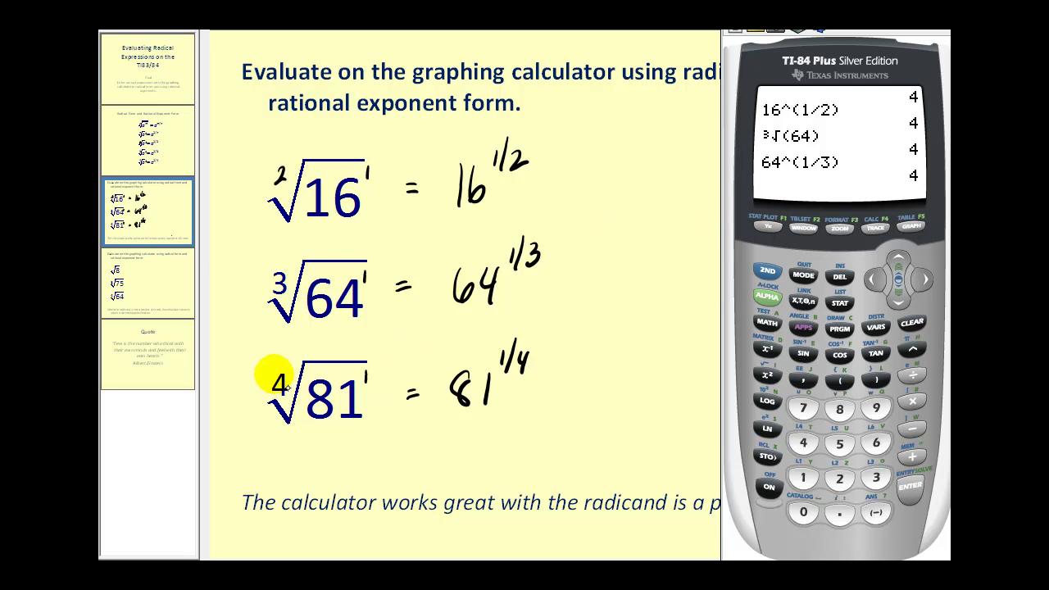
Evaluate the fourth root of 81 with index 4 and the MATH x√ function
click(804, 447)
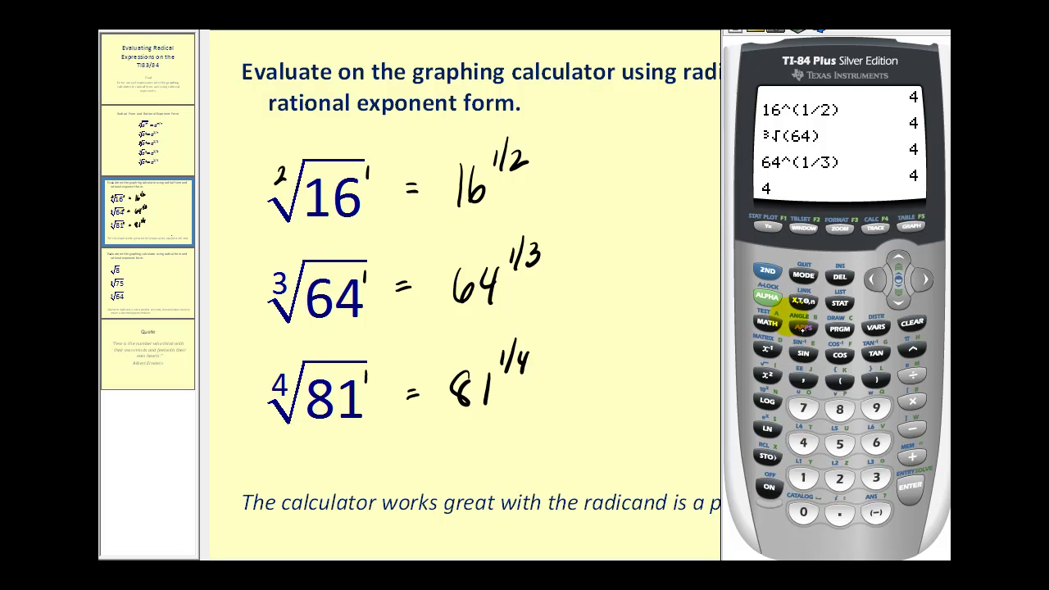
click(767, 322)
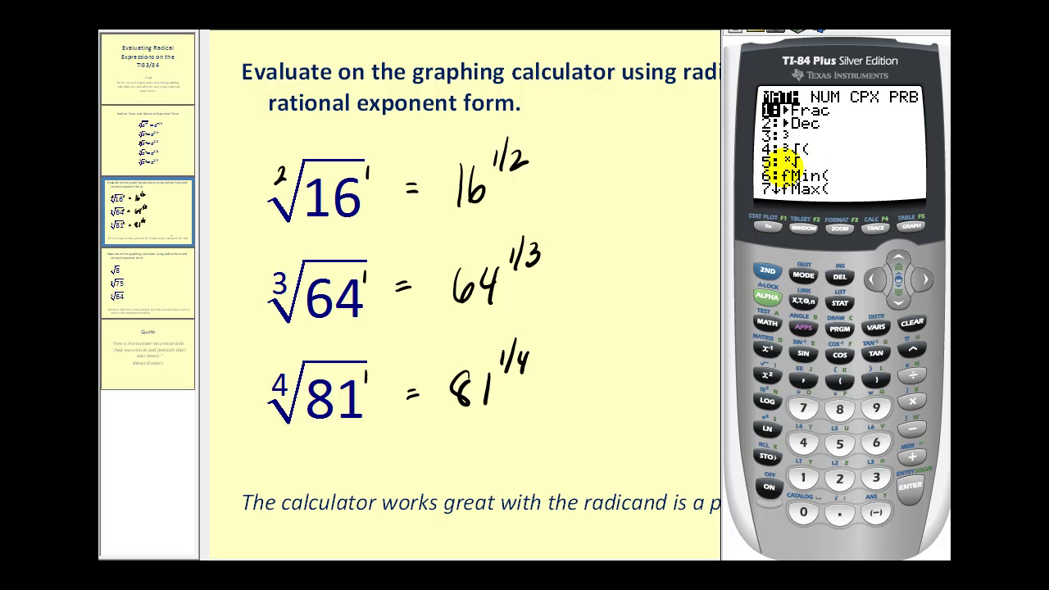
click(839, 444)
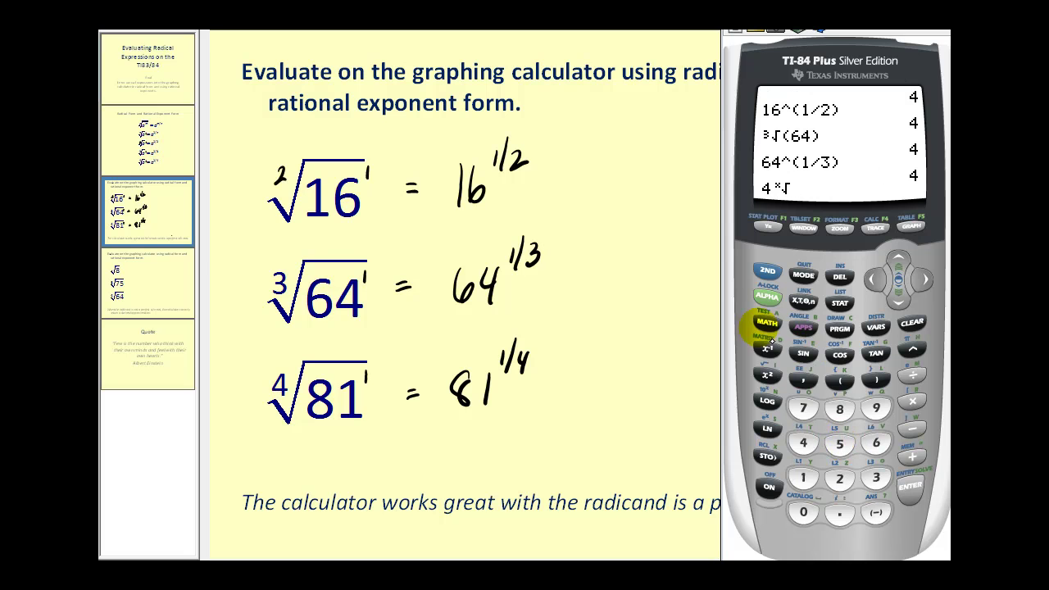
click(839, 381)
click(839, 408)
click(803, 478)
click(877, 380)
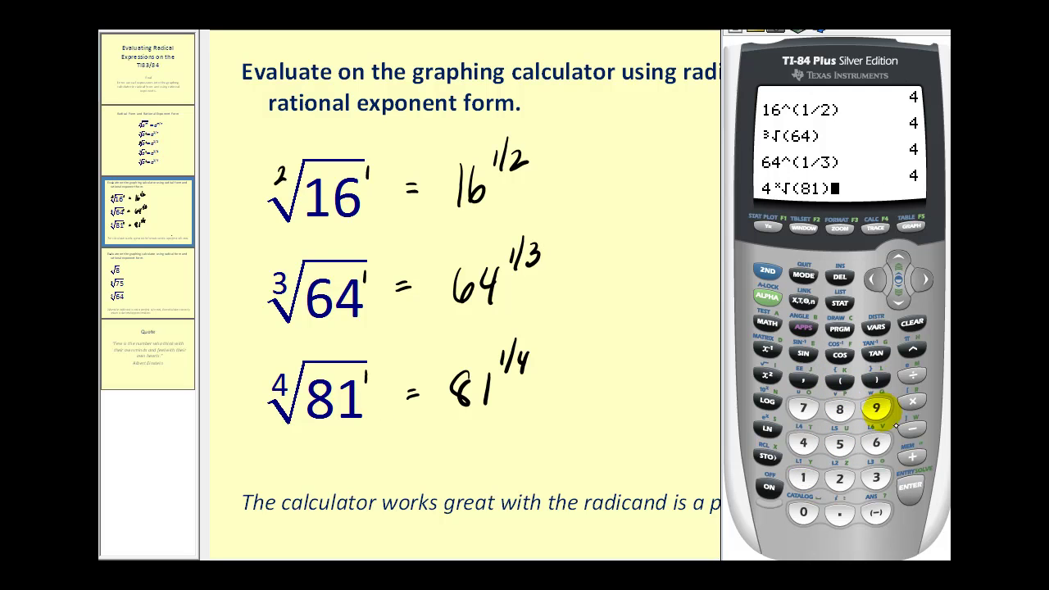
click(909, 486)
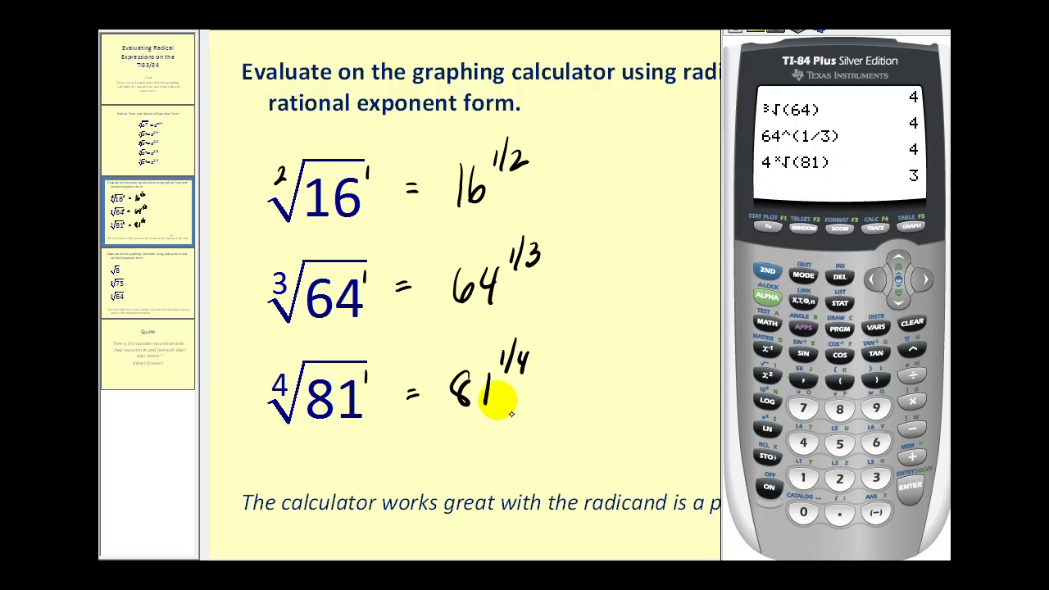
Evaluate 81^(1/4) for comparison, then close the calculator to reveal the slide
click(839, 410)
click(802, 478)
click(912, 348)
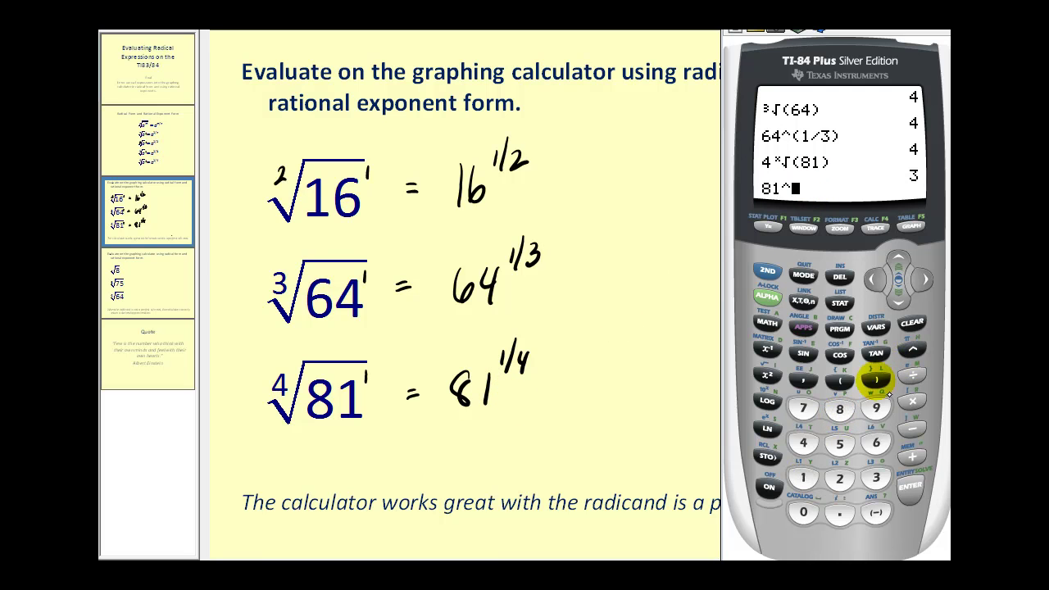
click(839, 381)
click(803, 478)
click(911, 374)
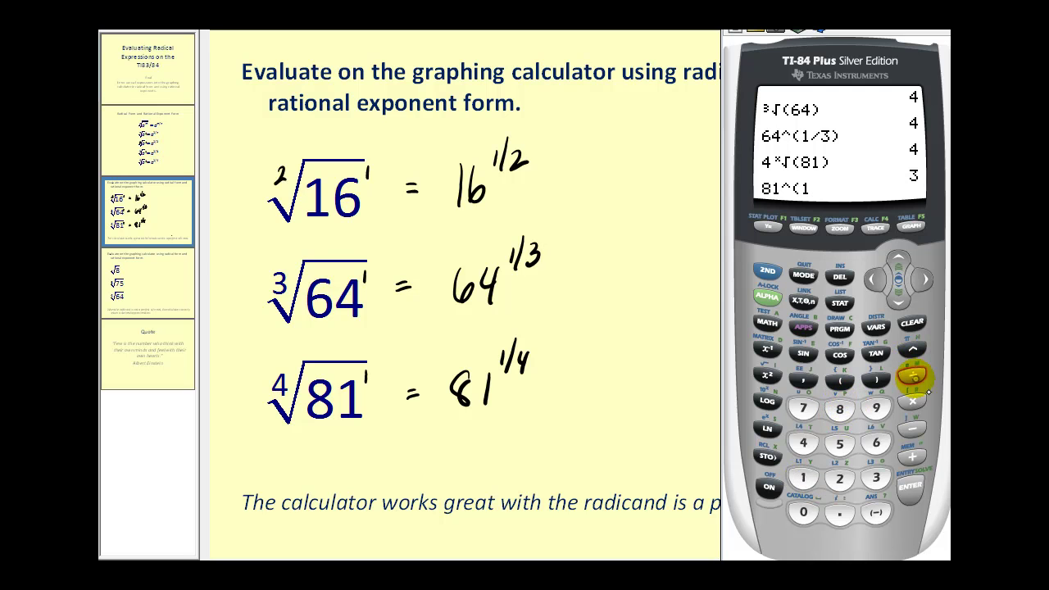
click(803, 443)
click(876, 381)
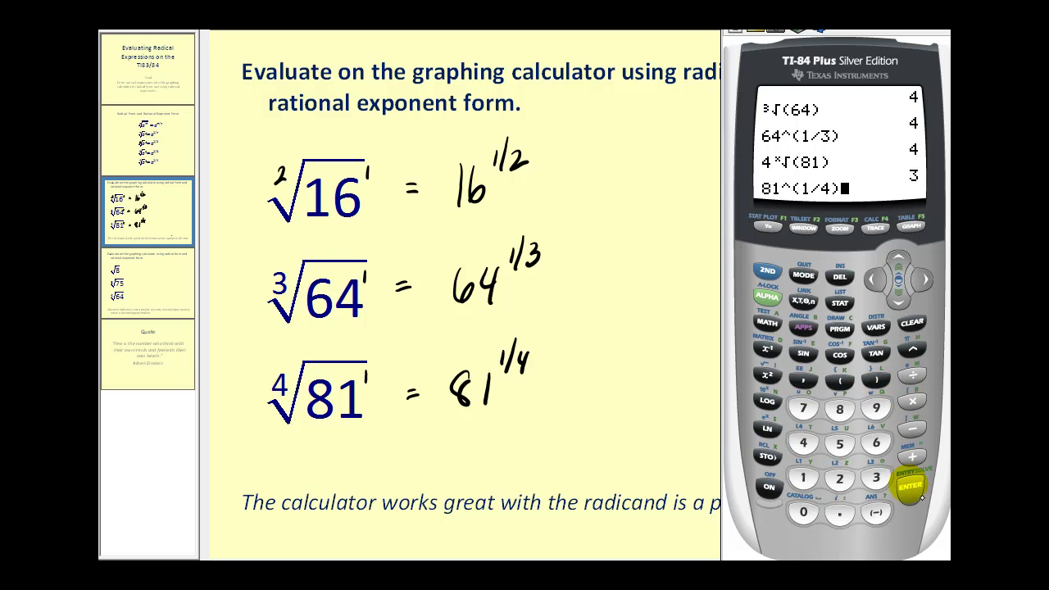
click(910, 487)
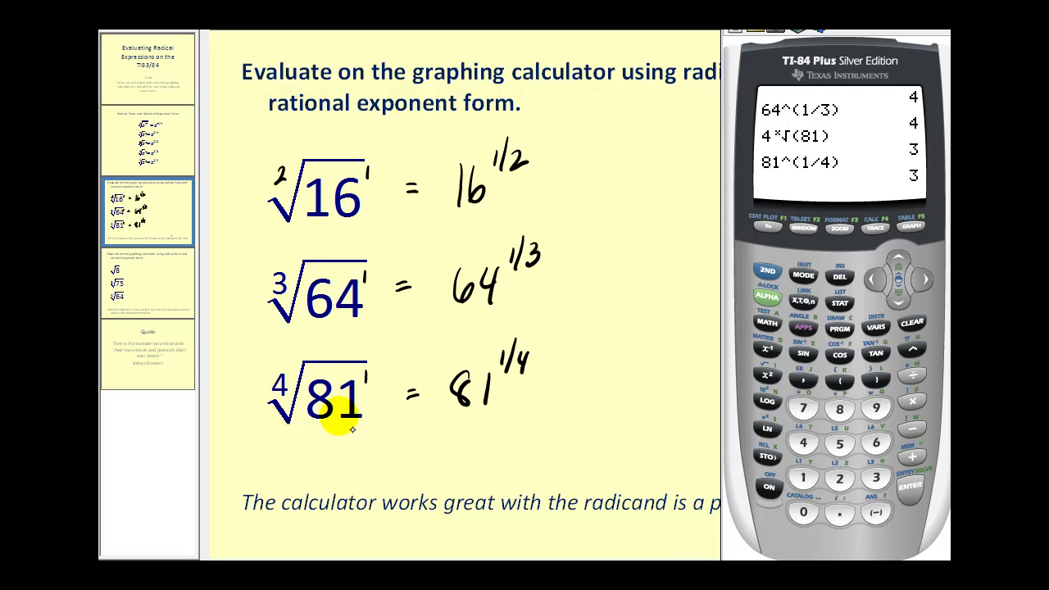
click(645, 408)
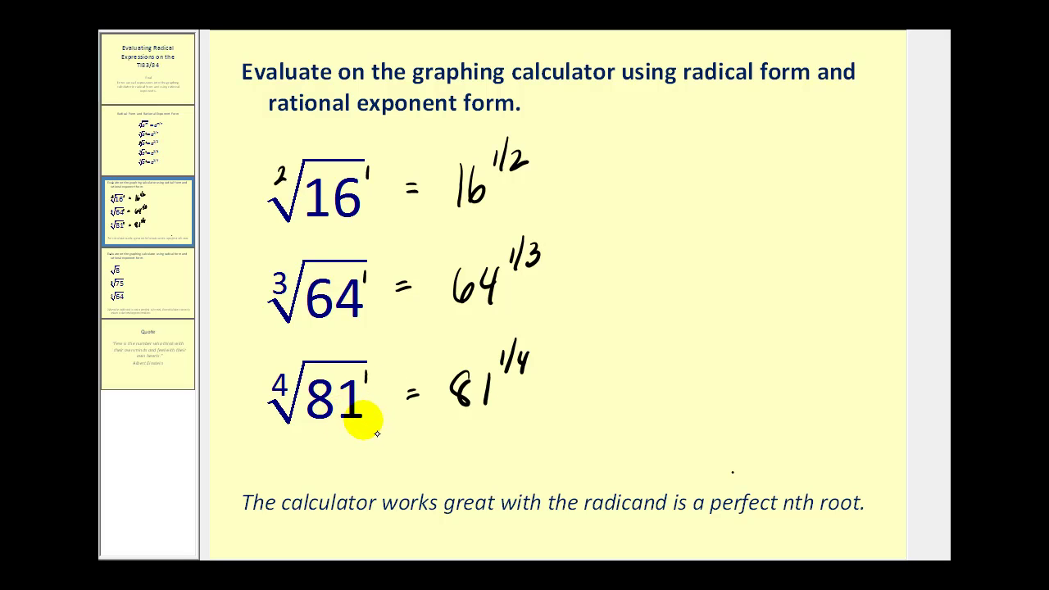
Advance to the slide showing √8, ∛75 and ∜64
click(864, 21)
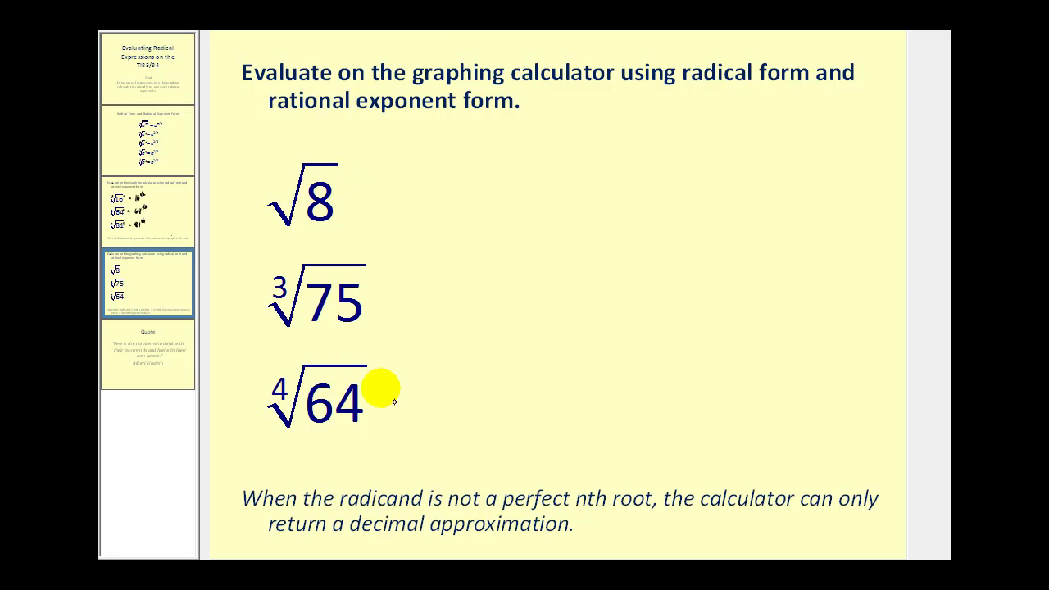
Write the index 2 and 8^(1/2) beside √8, and 75^(1/3) beside ∛75
drag(277, 179, 289, 188)
drag(376, 195, 387, 199)
drag(430, 173, 435, 176)
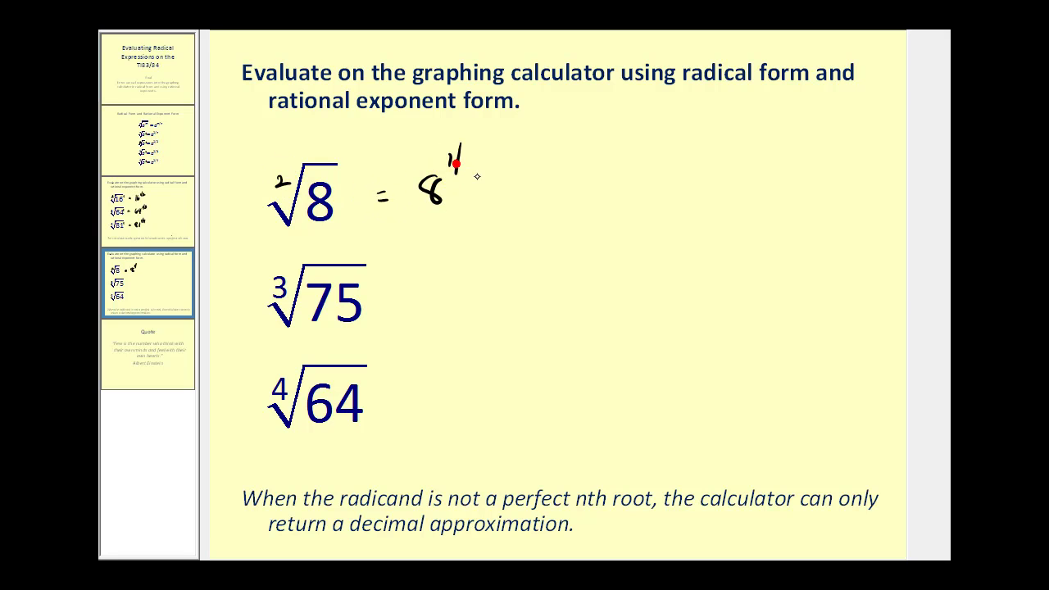
drag(455, 279, 469, 306)
drag(514, 256, 514, 277)
mouse_move(524, 247)
mouse_down()
mouse_move(519, 272)
mouse_move(539, 274)
mouse_up()
drag(403, 392, 419, 398)
Write = 64^(1/4) beside ∜64 and bring the calculator emulator back up
drag(366, 374, 366, 385)
mouse_move(474, 369)
mouse_down()
mouse_move(469, 403)
mouse_move(509, 410)
mouse_up()
mouse_move(531, 352)
mouse_down()
mouse_move(534, 373)
mouse_move(554, 380)
mouse_up()
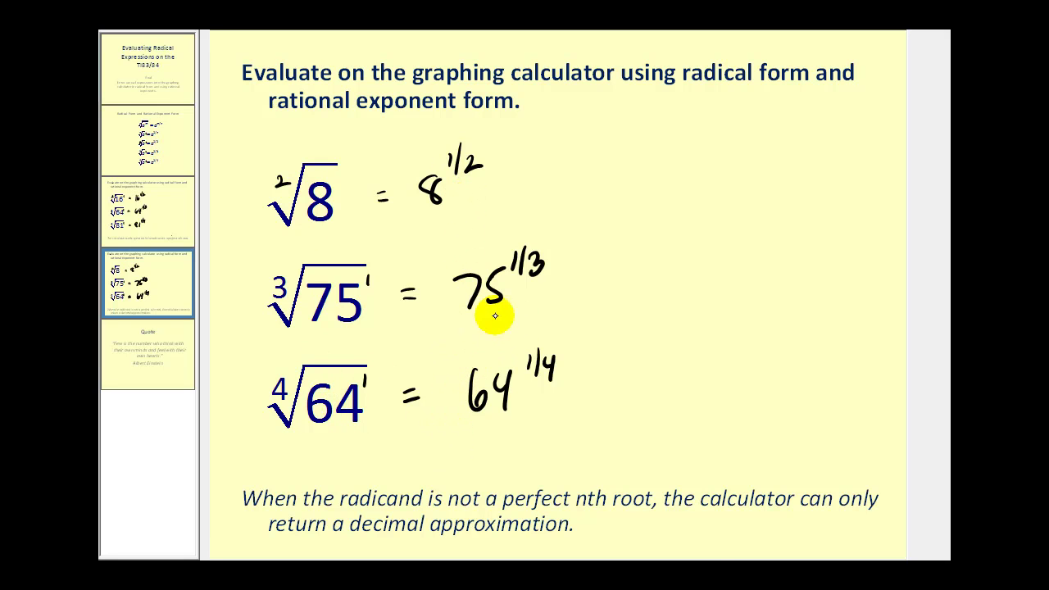
key(alt+Tab)
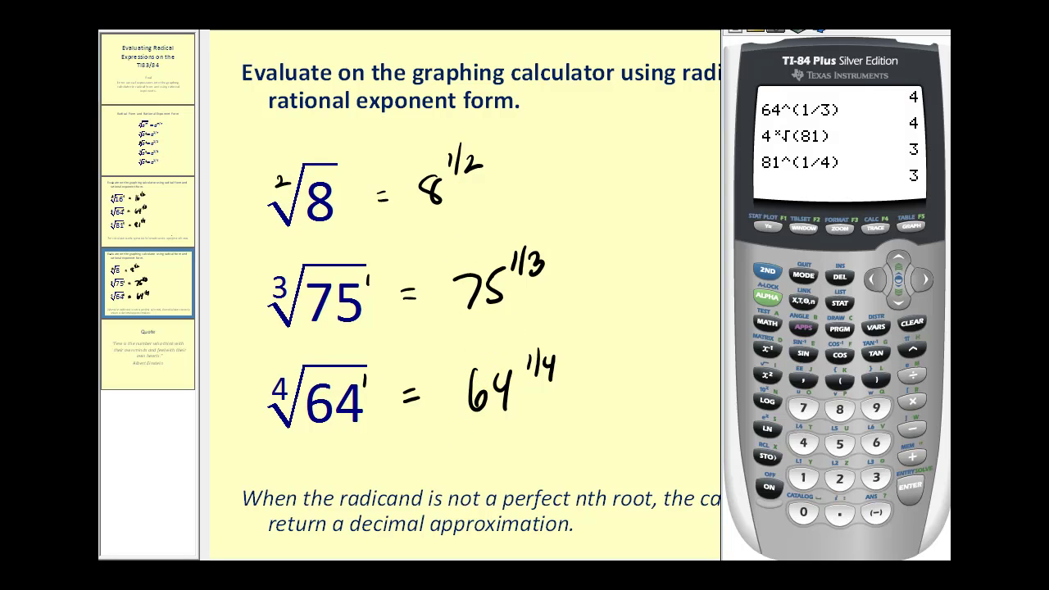
Clear the home screen and evaluate √(8), getting 2.828427125
click(912, 322)
click(767, 270)
click(766, 375)
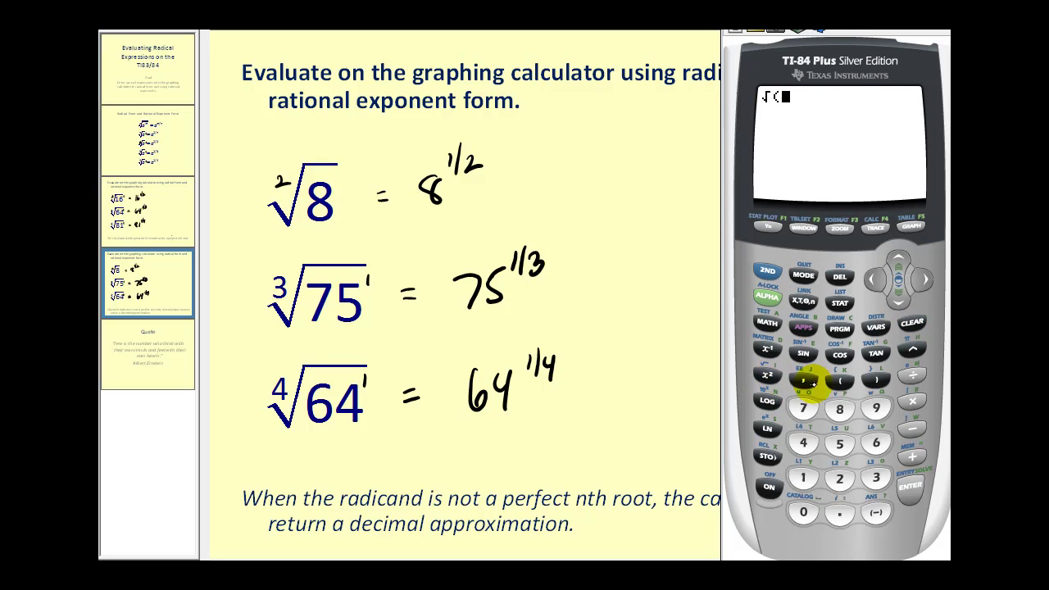
click(843, 409)
click(876, 380)
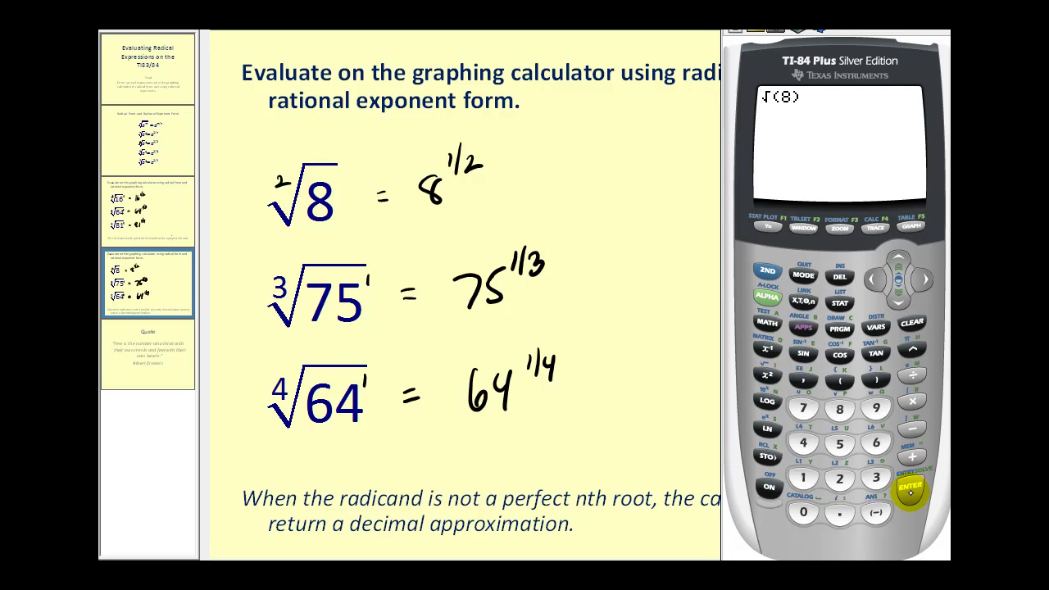
click(911, 485)
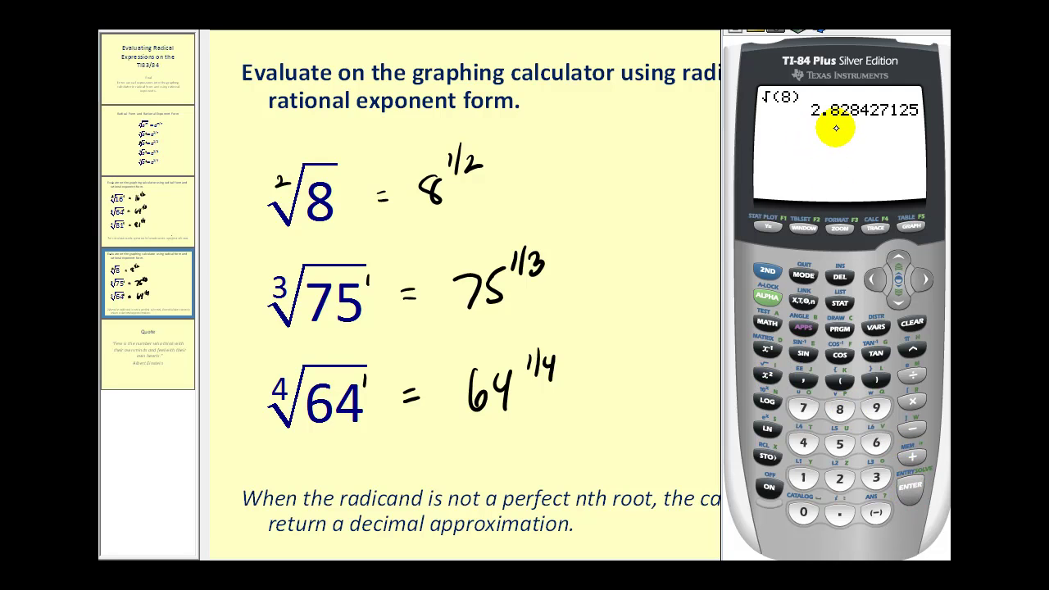
Evaluate 8^(1/2), confirming the same 2.828427125
text(8^()
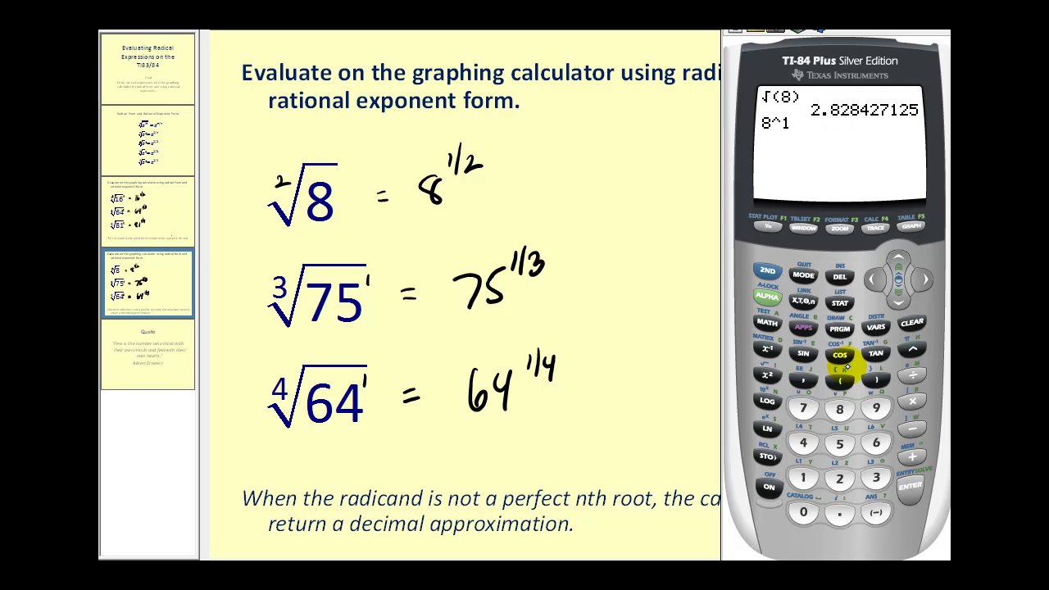
click(803, 478)
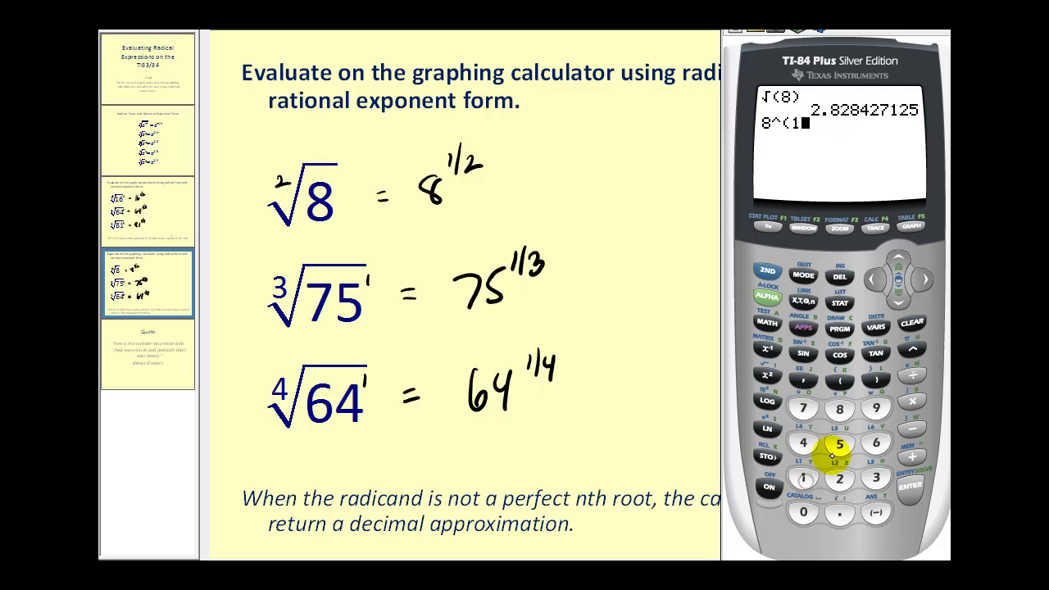
click(912, 374)
click(876, 379)
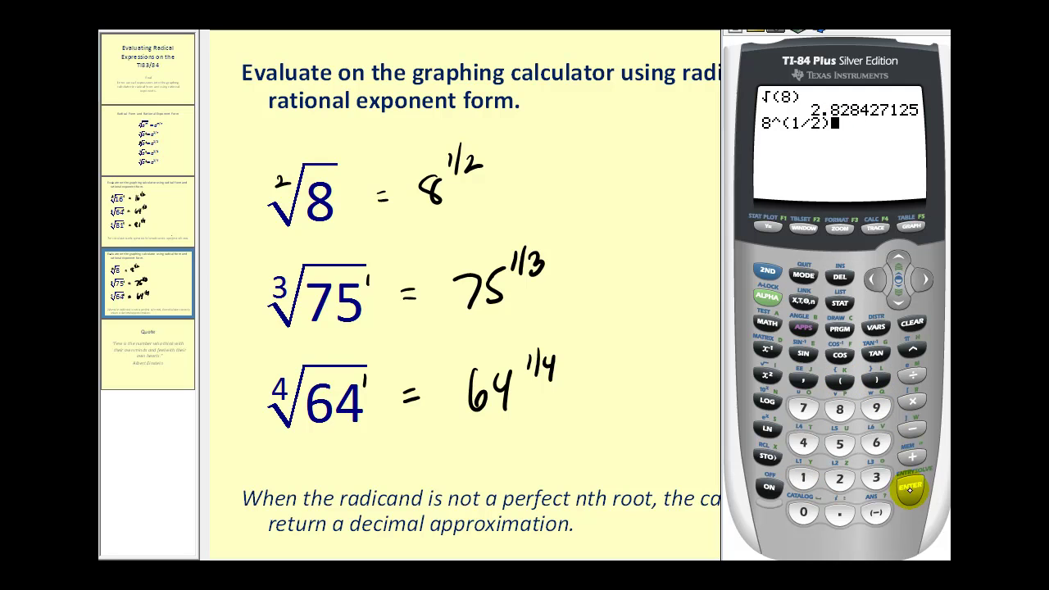
click(907, 485)
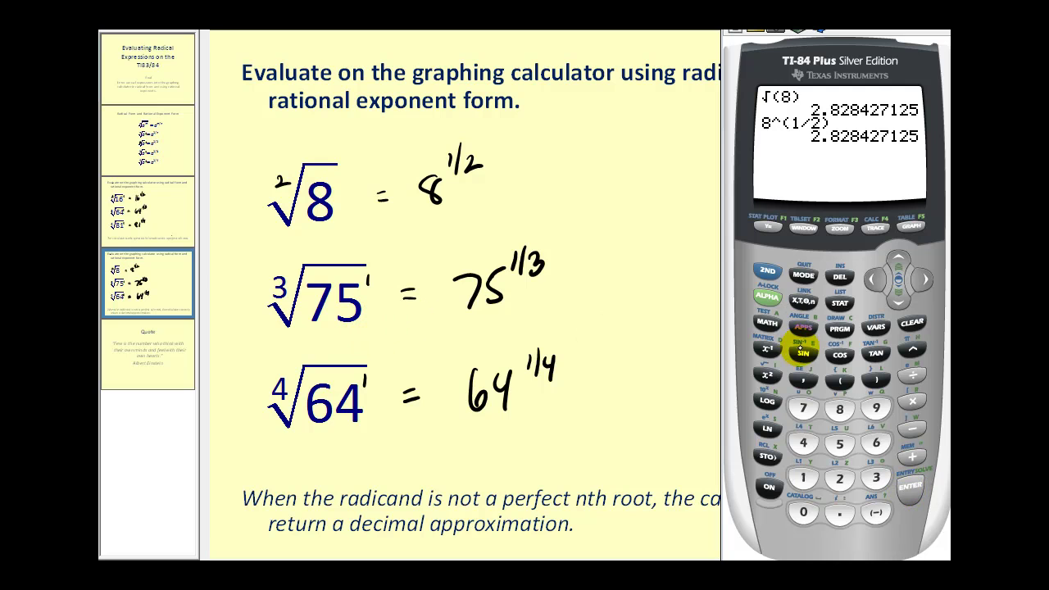
click(767, 321)
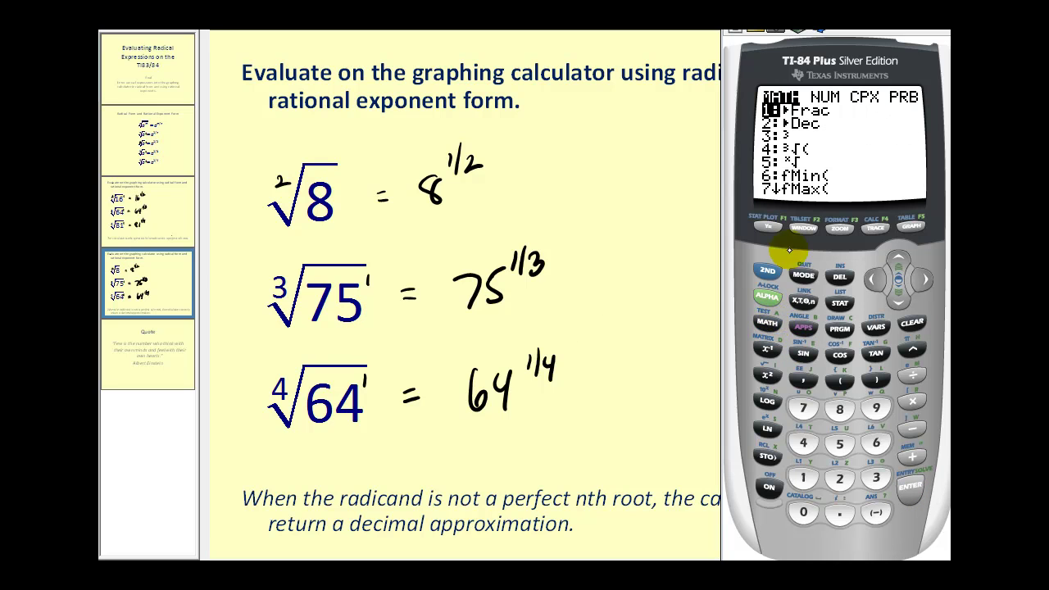
Evaluate ∛(75) using the MATH cube root, getting 4.217163327
click(803, 443)
click(803, 408)
click(839, 443)
click(876, 380)
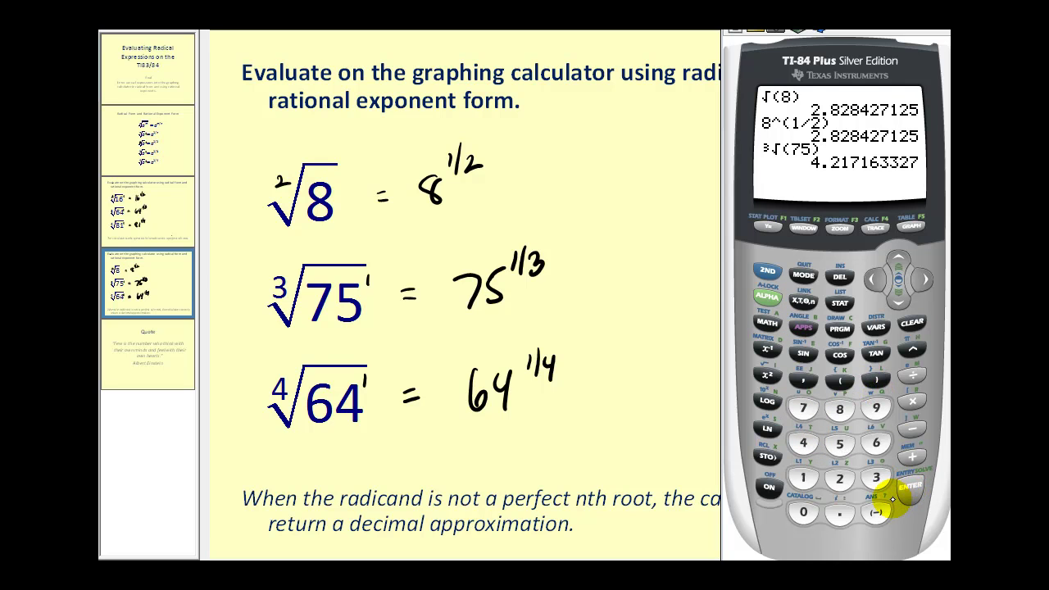
Evaluate 75^(1/3), confirming the same 4.217163327
click(804, 407)
click(839, 443)
click(839, 380)
click(803, 478)
click(912, 375)
click(875, 476)
click(875, 380)
click(910, 486)
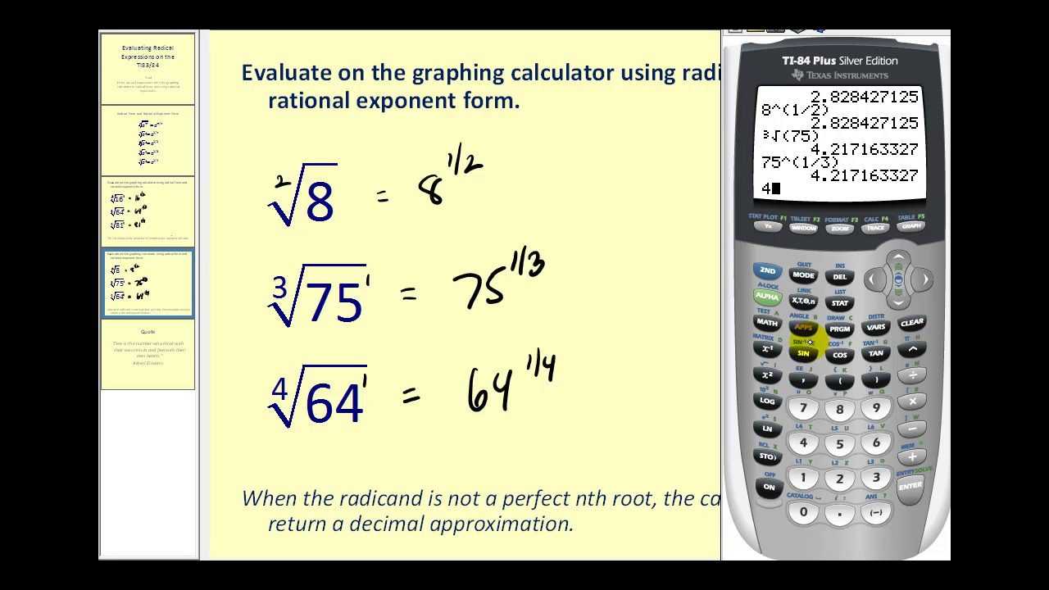
click(767, 322)
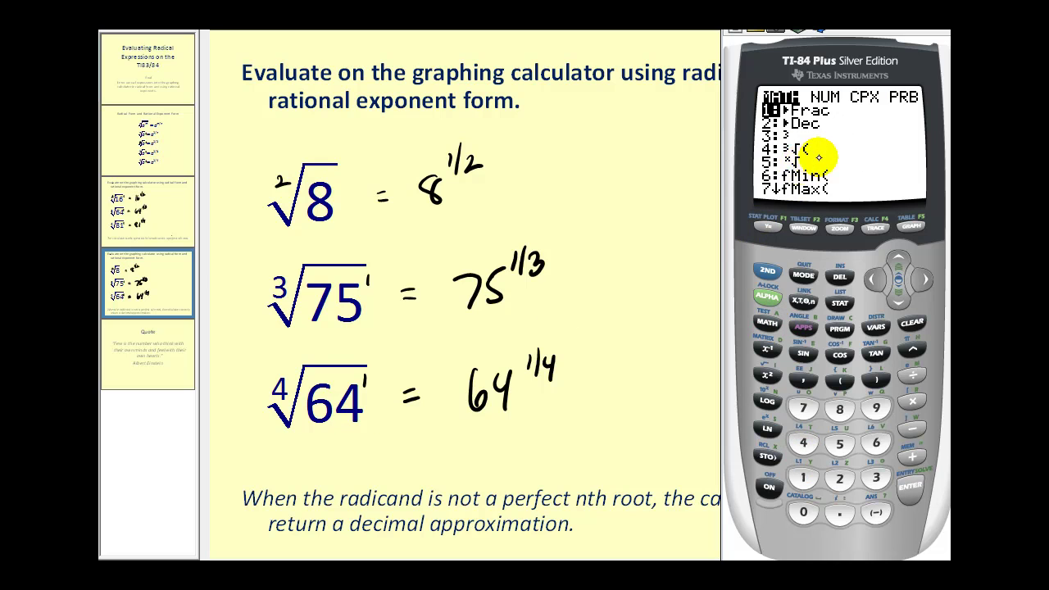
Evaluate the fourth root of 64 with the x√ function, getting 2.828427125
click(838, 443)
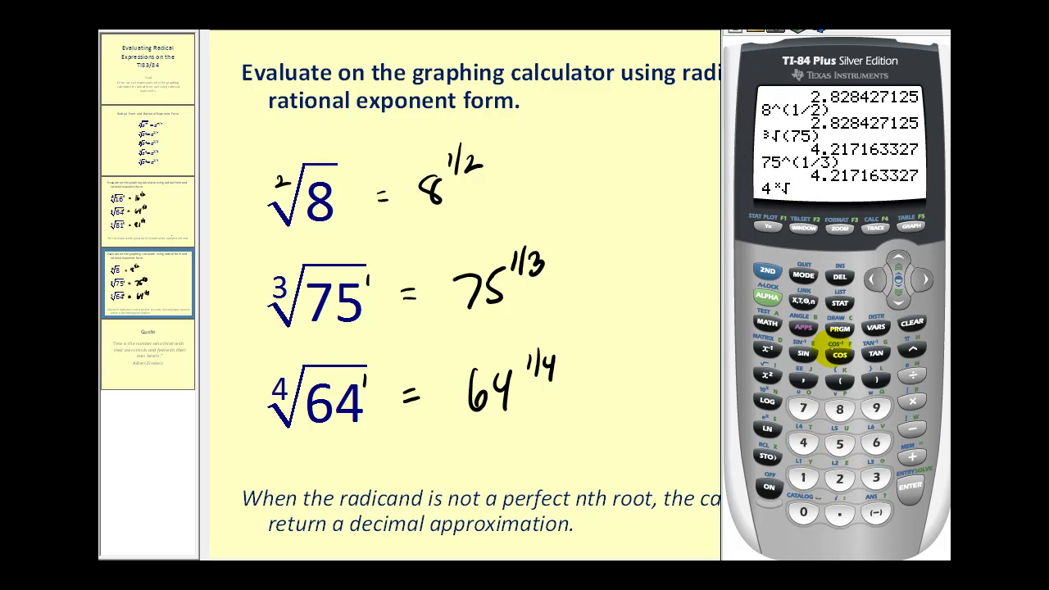
click(876, 443)
click(803, 443)
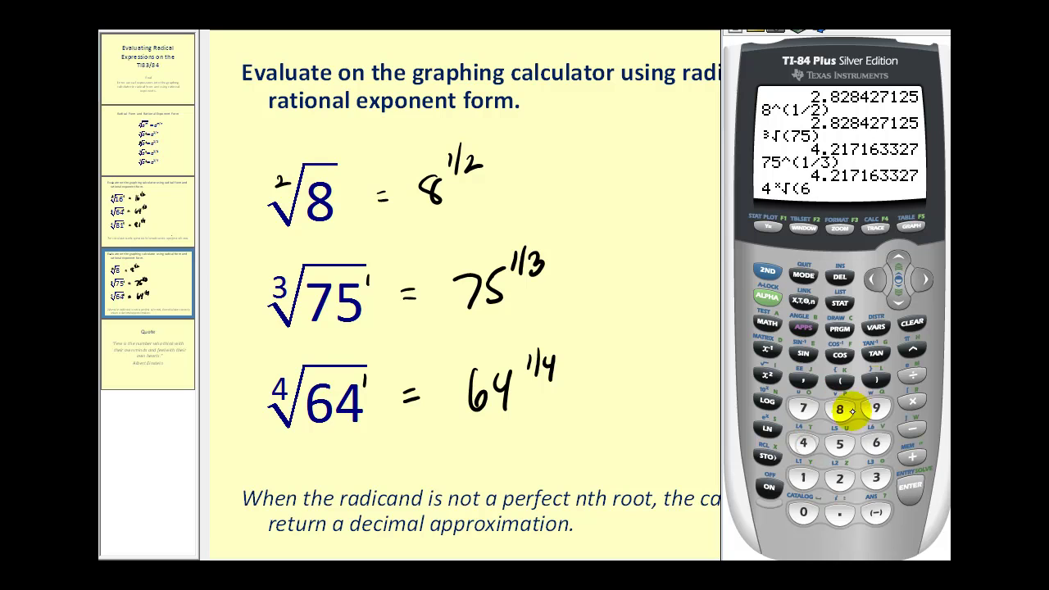
click(876, 380)
click(911, 487)
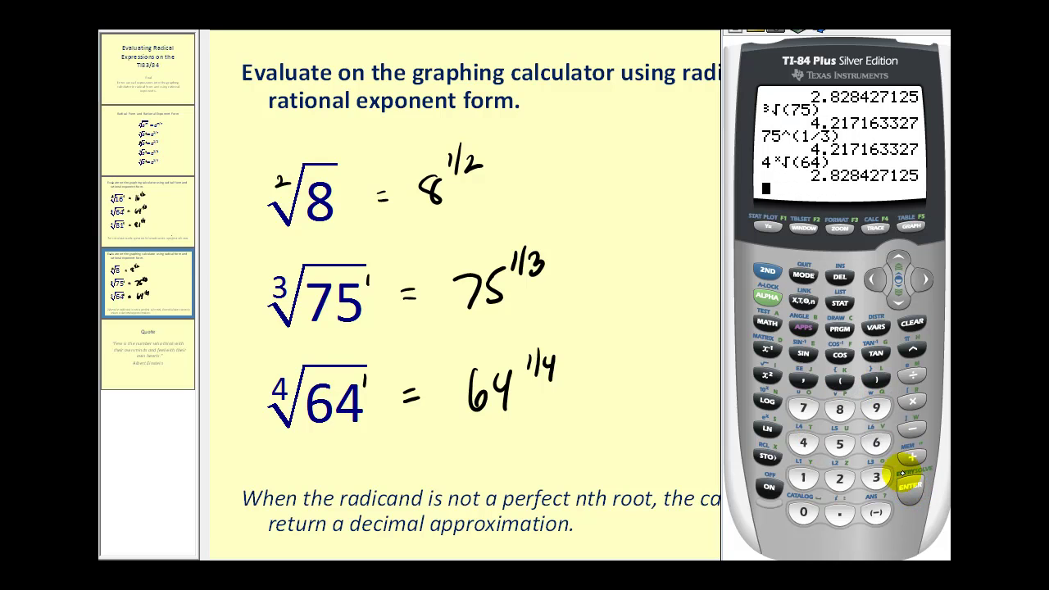
Evaluate 64^(1/4), matching 2.828427125, then bring the slide back to the front
click(876, 444)
click(912, 350)
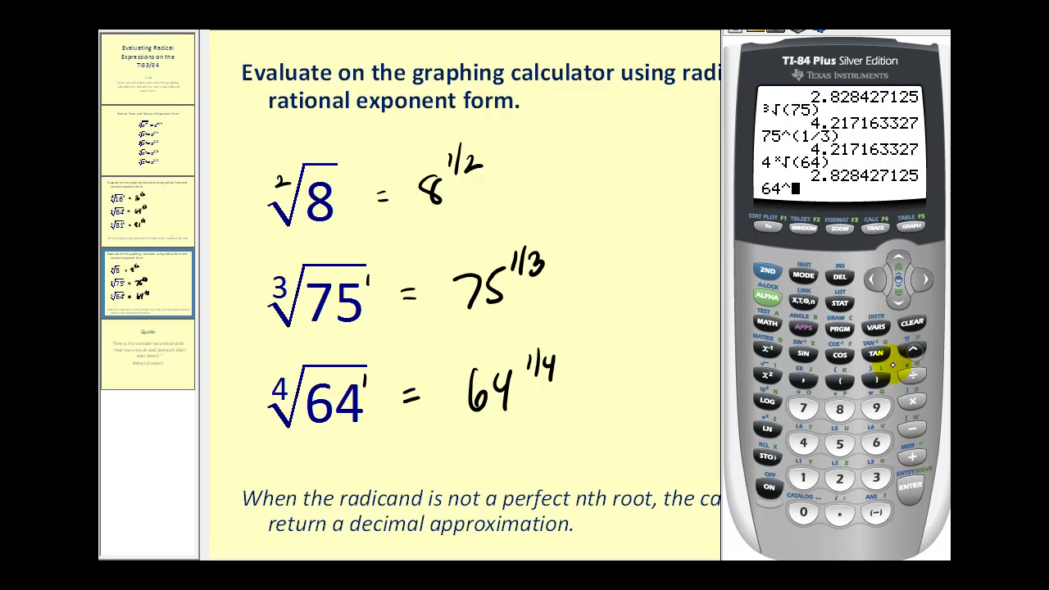
click(840, 380)
click(803, 478)
click(912, 376)
click(803, 443)
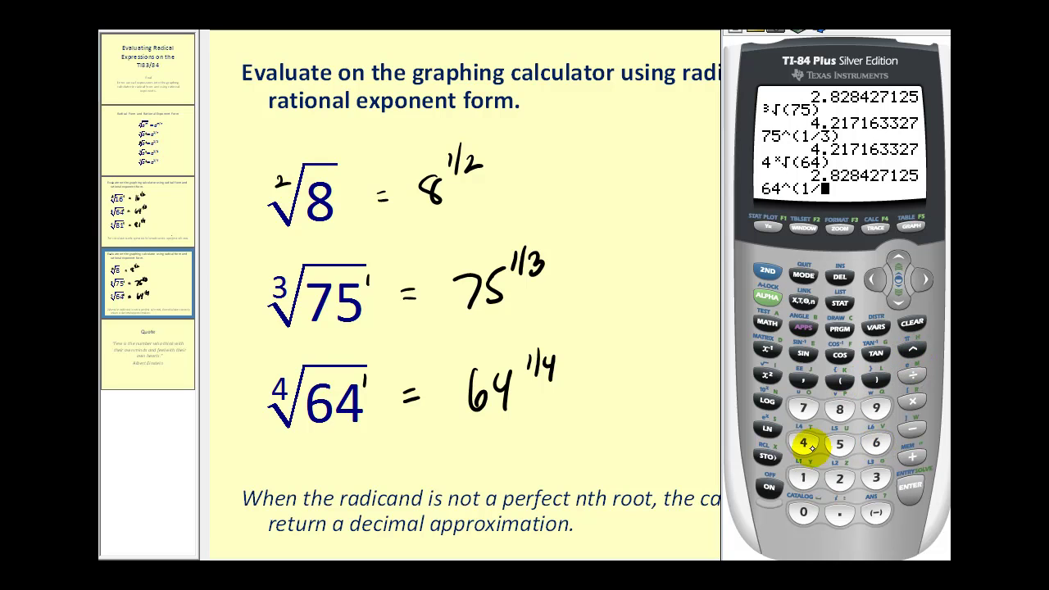
click(911, 485)
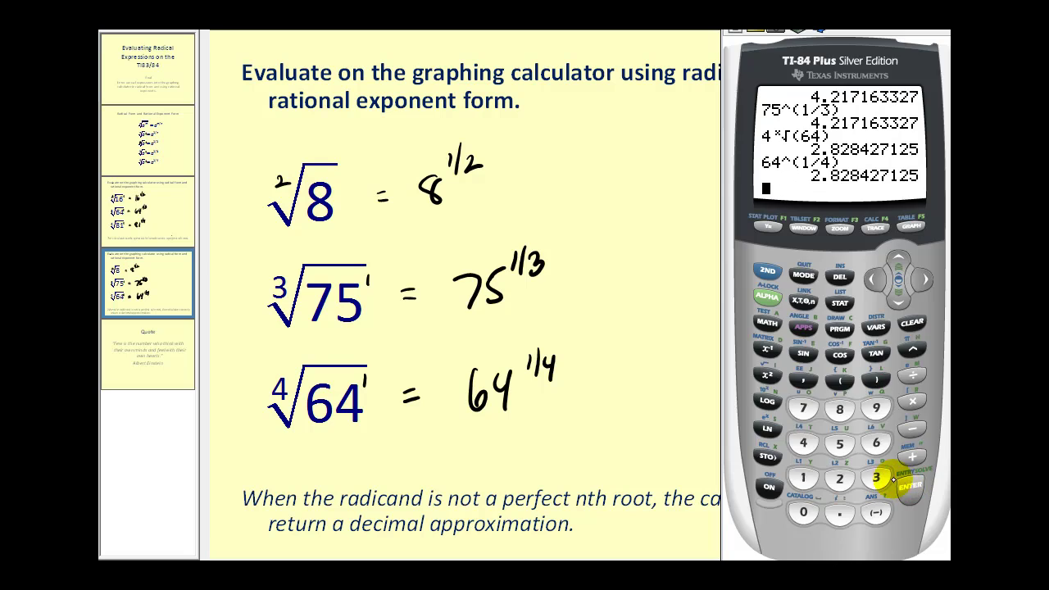
click(657, 452)
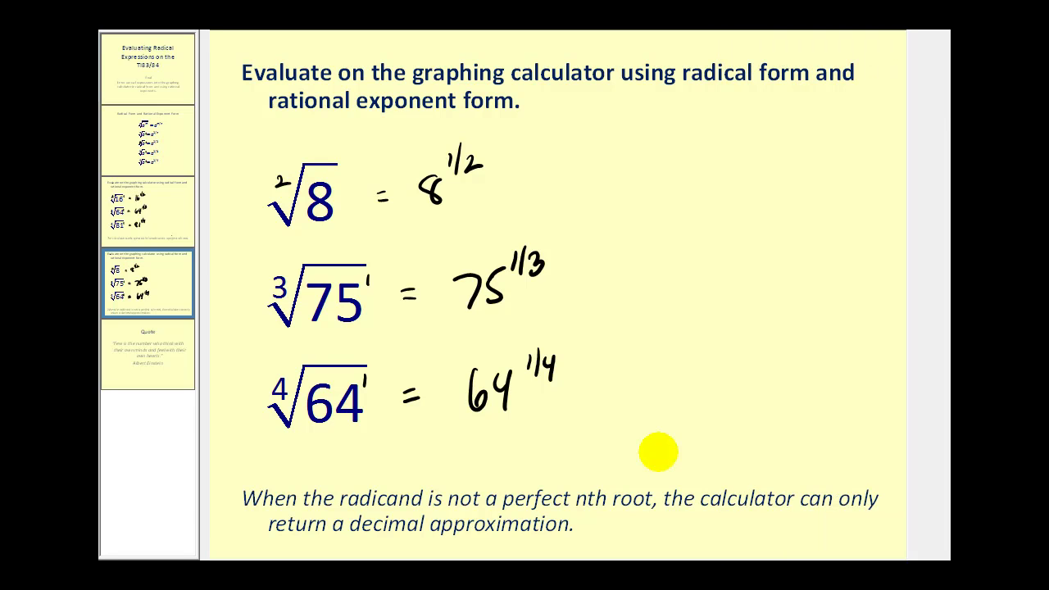